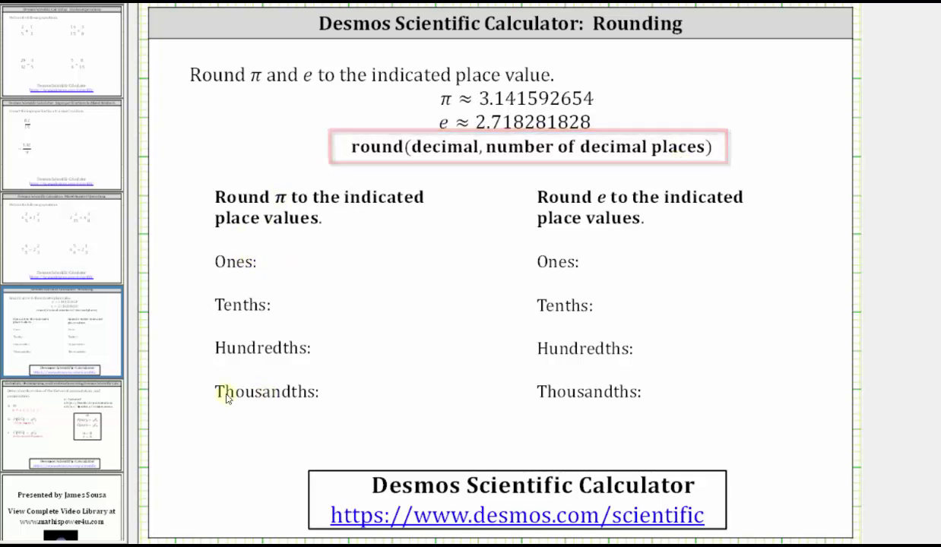
- Switch from the annotated rounding slide over to the Desmos calculator window
key("alt+Tab")
- Evaluate π to display its decimal value, 3.141592654
left_click(612, 397)
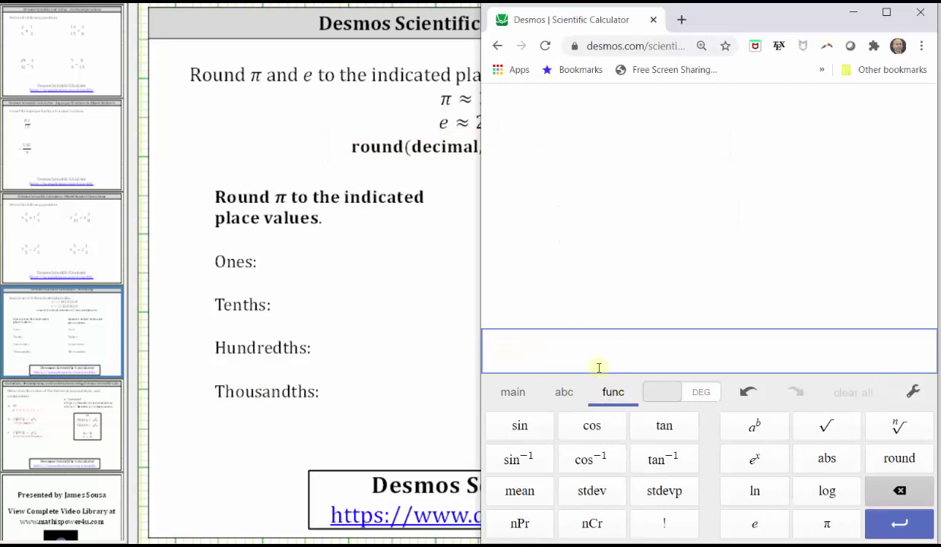
left_click(818, 524)
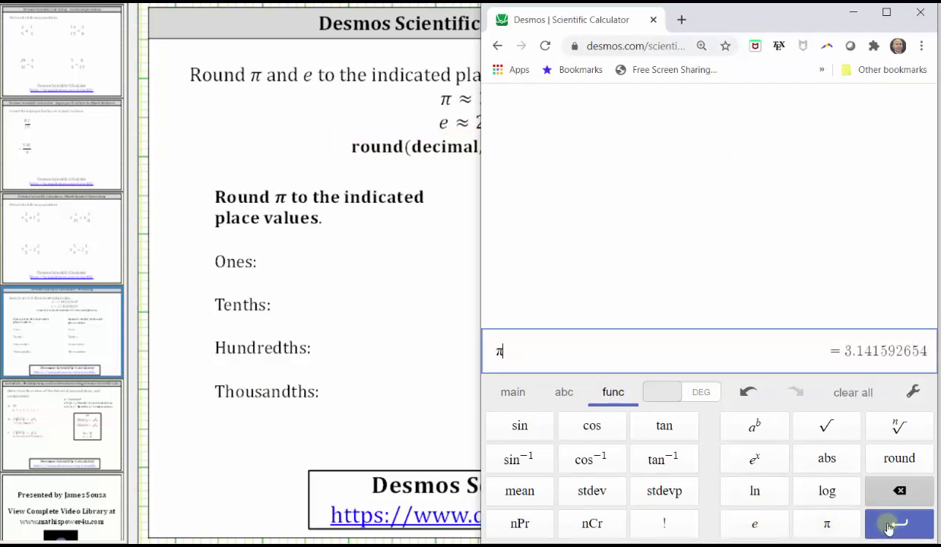
left_click(897, 525)
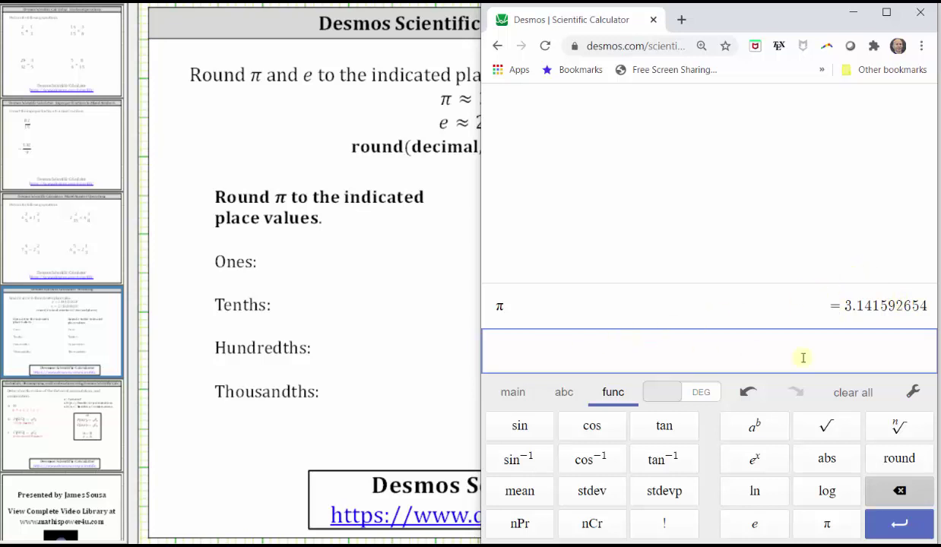
- Enter round(π,0) to round π to the ones place, giving 3
left_click(895, 453)
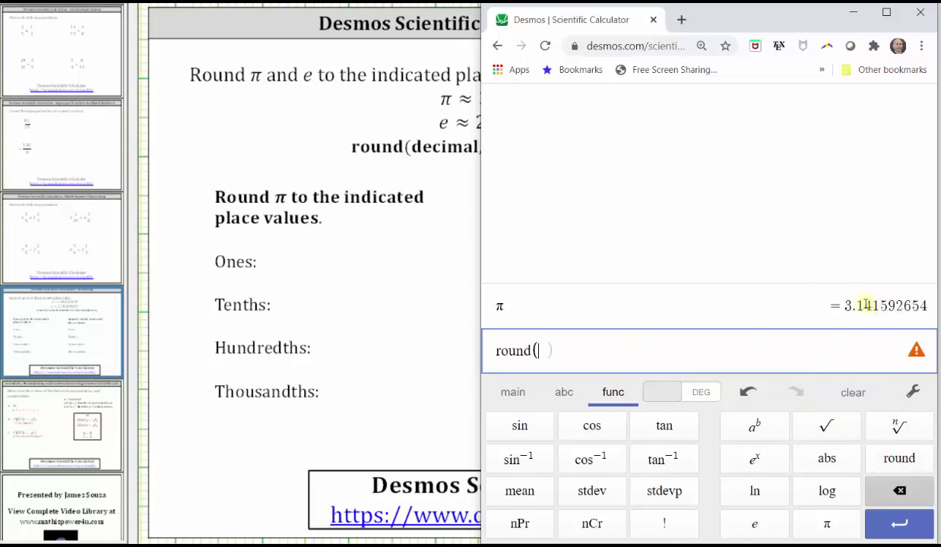
left_click(827, 528)
left_click(512, 391)
left_click(599, 523)
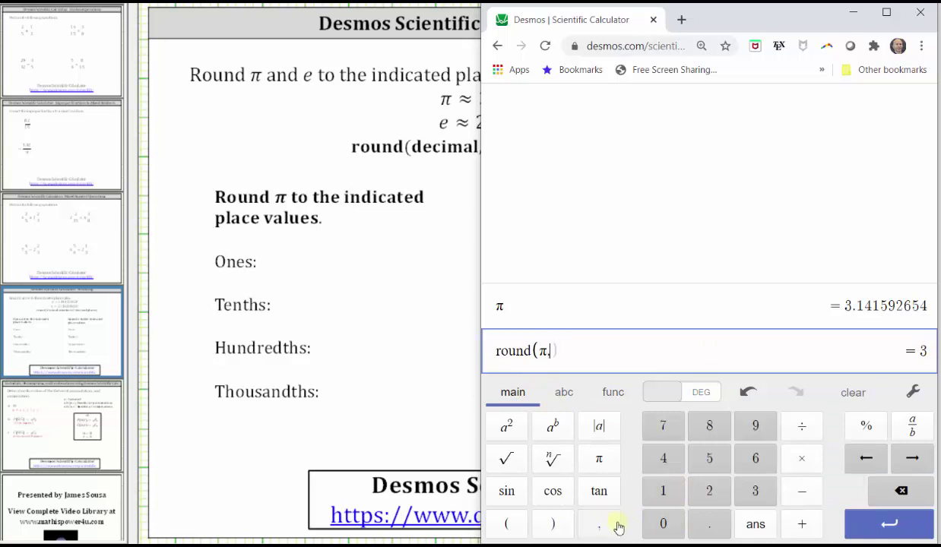
left_click(662, 524)
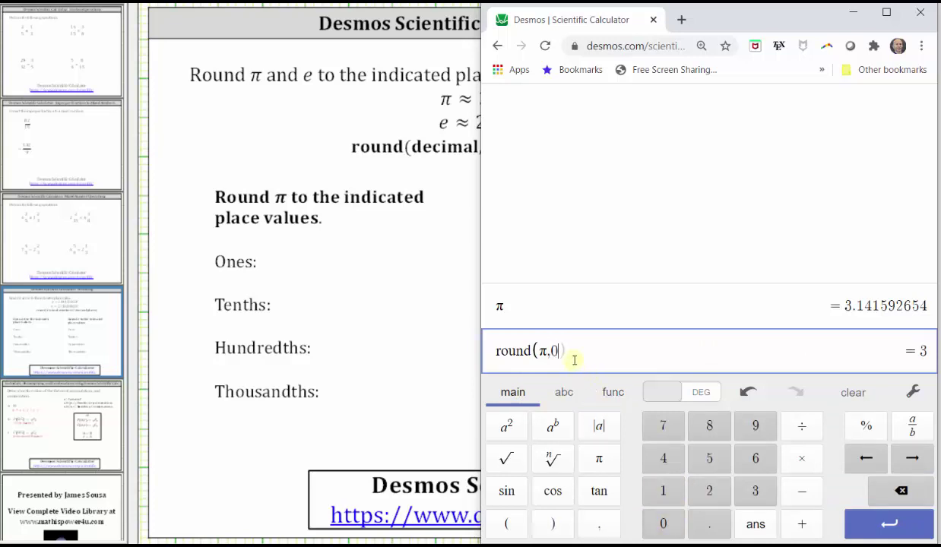
left_click(878, 524)
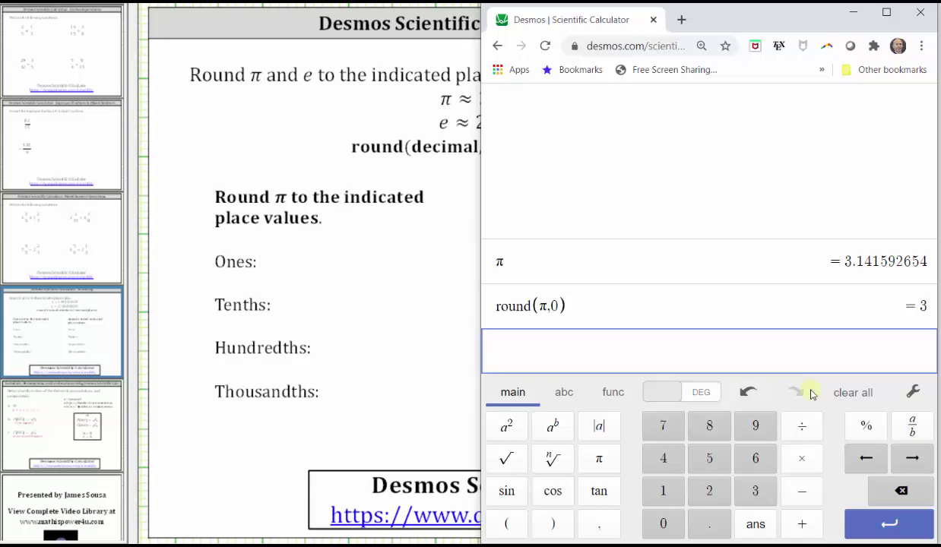
- Enter round(pi,1), round(pi,2) and round(pi,3) to get 3.1, 3.14 and 3.142, then return to the slide
type("round(")
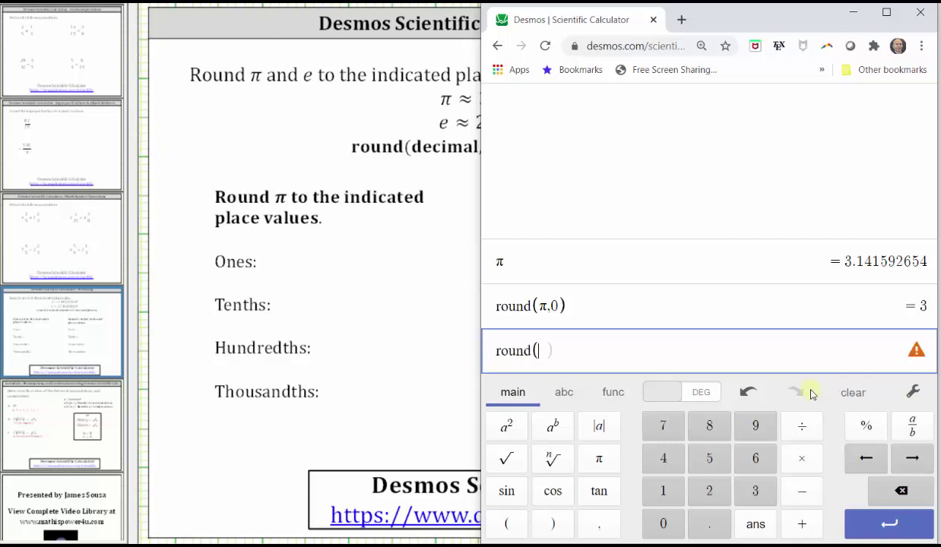
type("pi")
type(",1")
key("Return")
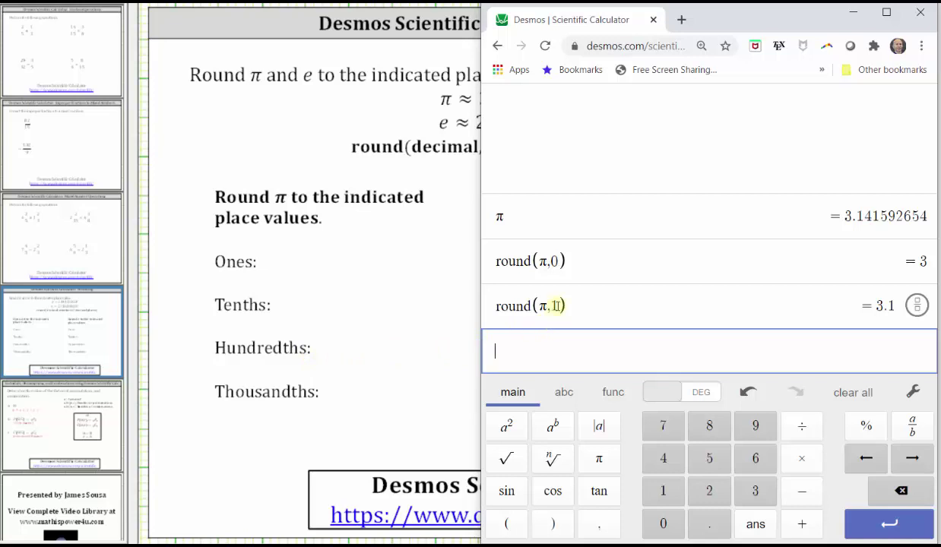
type("round(")
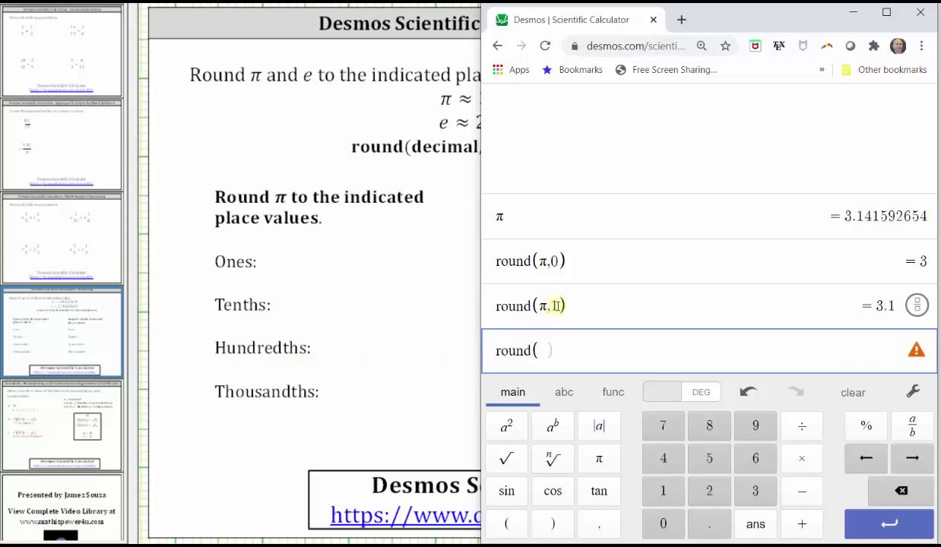
type("pi,2")
key("Return")
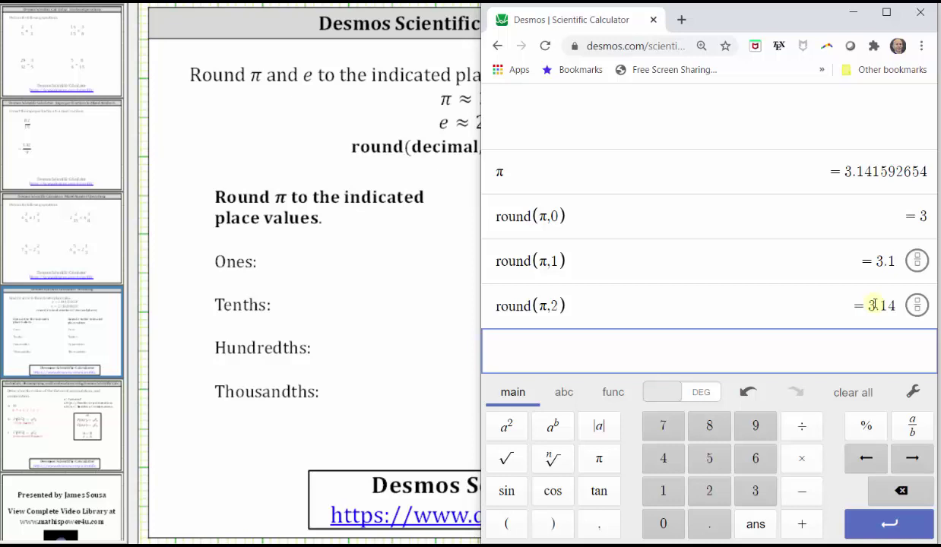
type("round(p")
type("i,3")
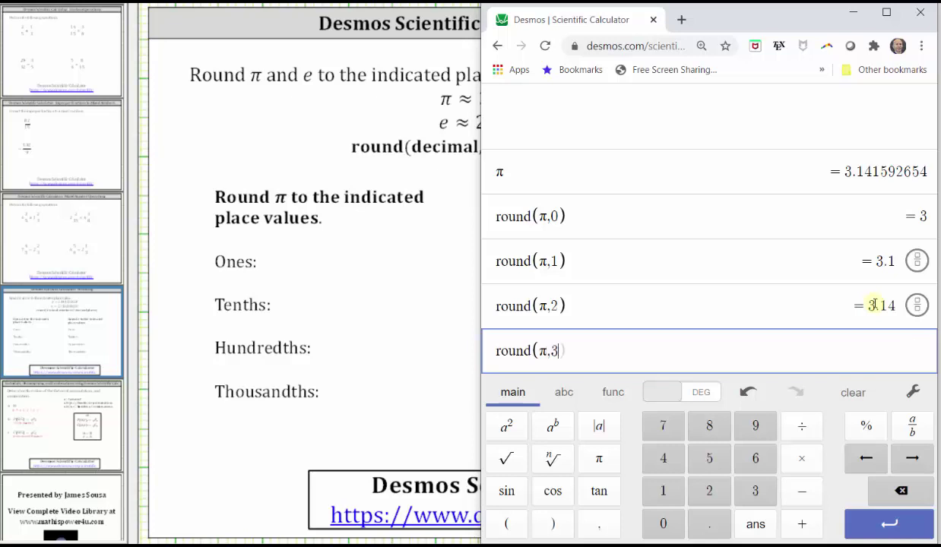
key("Return")
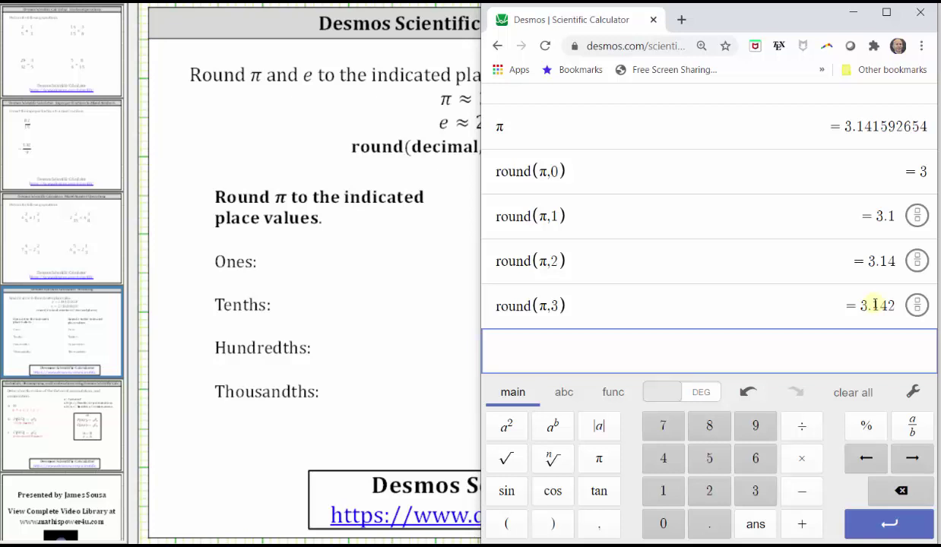
key("alt+Tab")
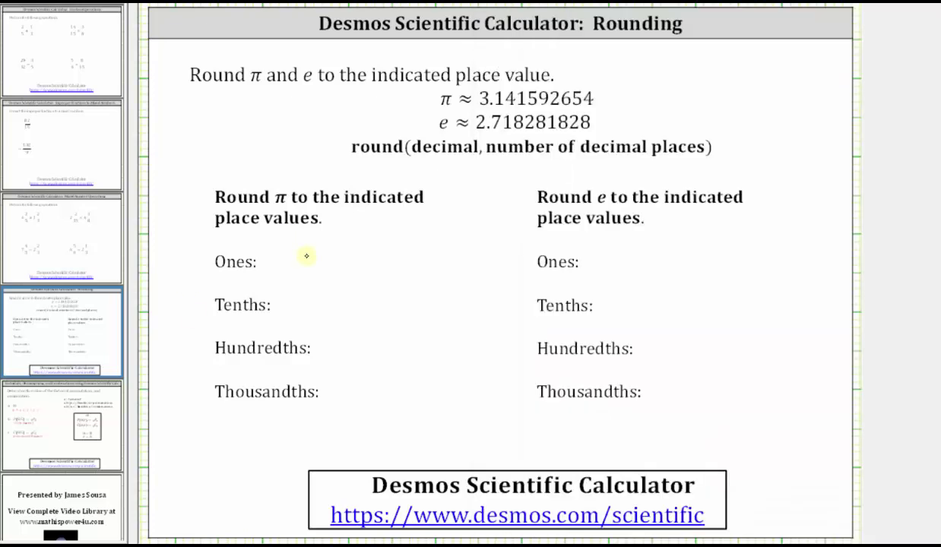
- Handwrite 3, 3.1, 3.14 and 3.142 beside π's Ones, Tenths, Hundredths and Thousandths labels
mouse_move(295, 247)
left_mouse_down()
mouse_move(294, 307)
mouse_move(316, 298)
mouse_move(327, 350)
mouse_move(371, 346)
left_mouse_up()
left_click(307, 307)
left_click(344, 351)
left_click_drag(367, 335, 367, 354)
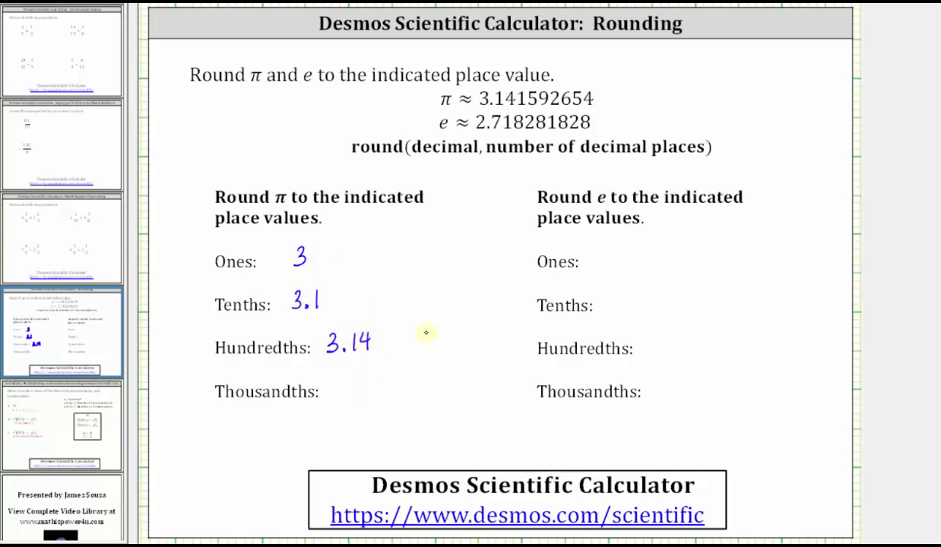
mouse_move(333, 383)
left_mouse_down()
mouse_move(333, 399)
mouse_move(357, 398)
left_mouse_up()
left_click(349, 396)
mouse_move(367, 380)
left_mouse_down()
mouse_move(372, 399)
mouse_move(405, 392)
left_mouse_up()
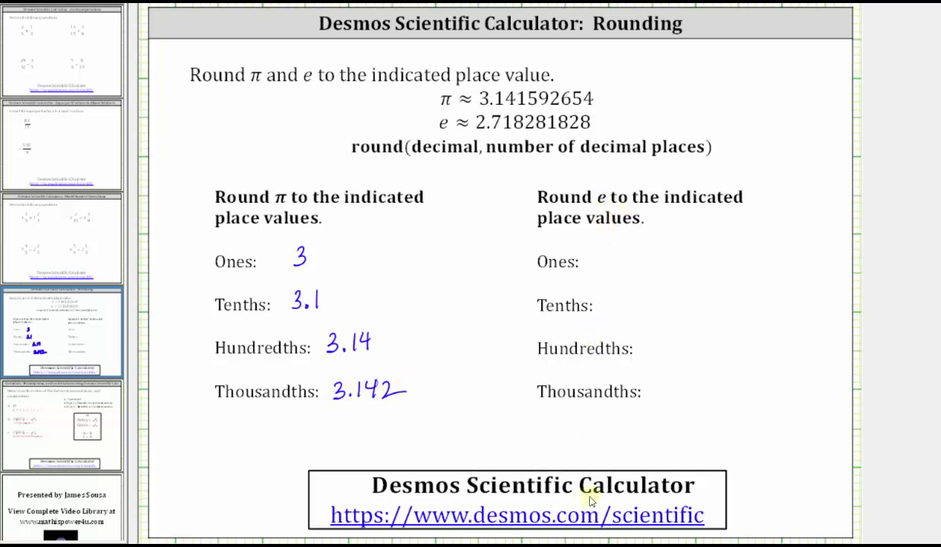
key("alt+Tab")
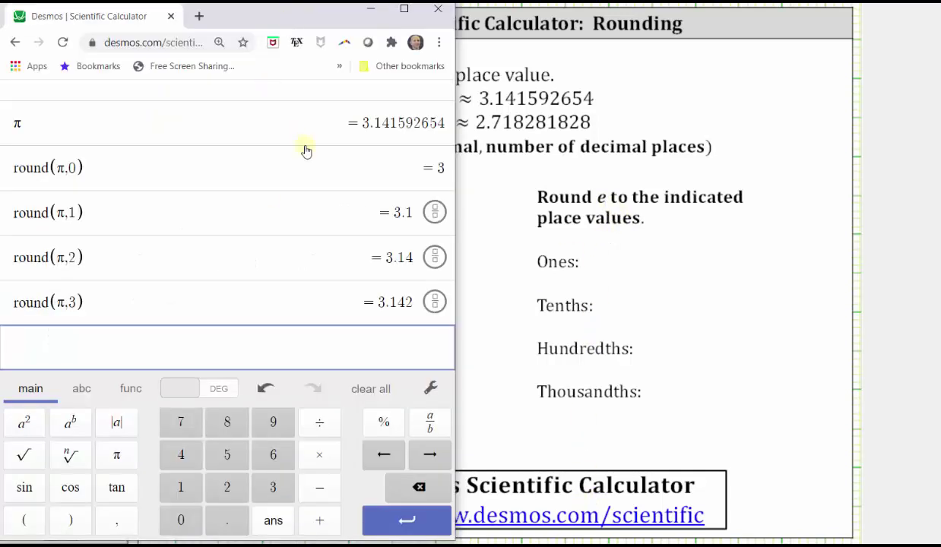
- Evaluate the constant e to display its value, 2.718281828
left_click(130, 386)
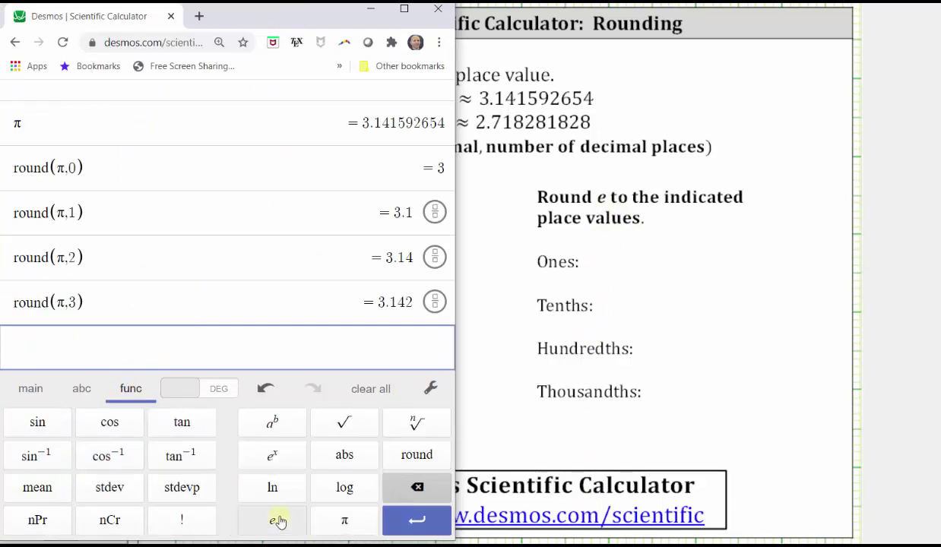
left_click(274, 519)
left_click(401, 520)
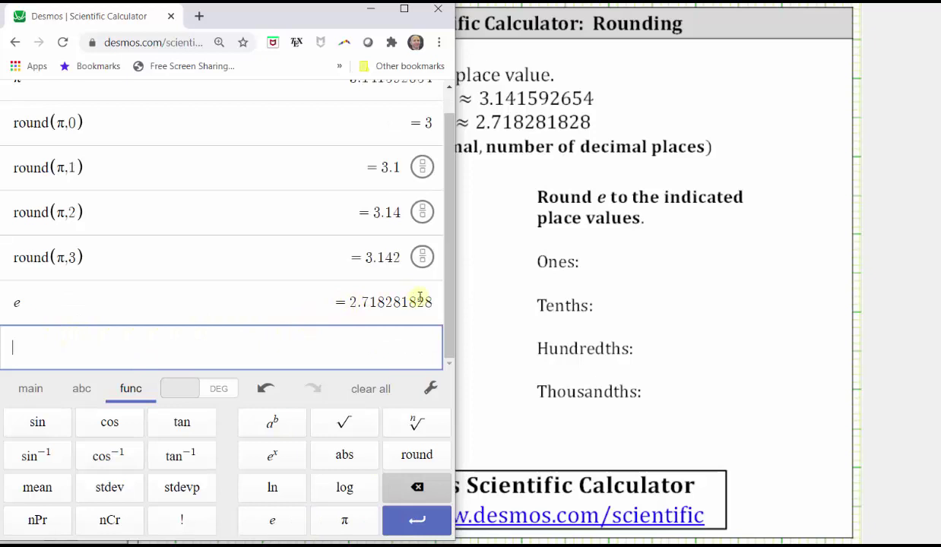
- Enter round(e,0) to round e to the ones place, giving 3
left_click(416, 454)
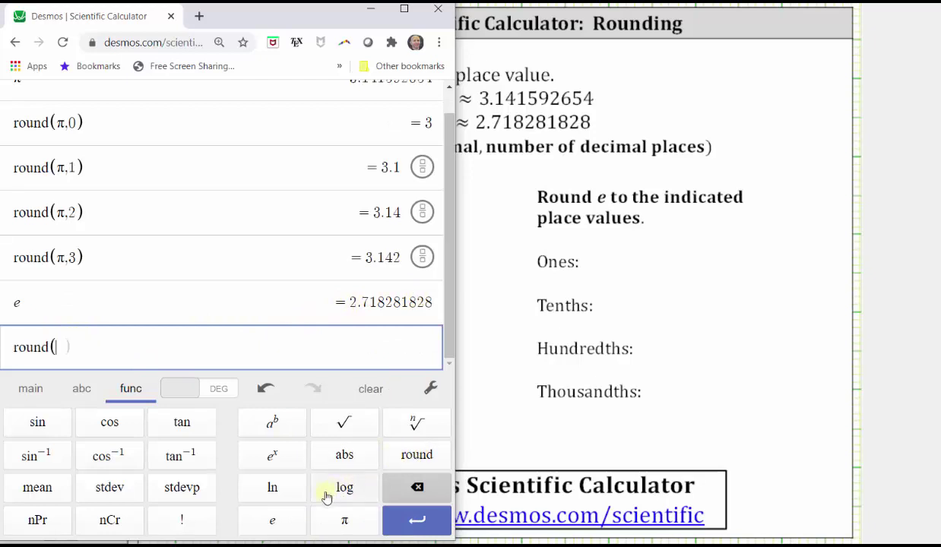
left_click(280, 517)
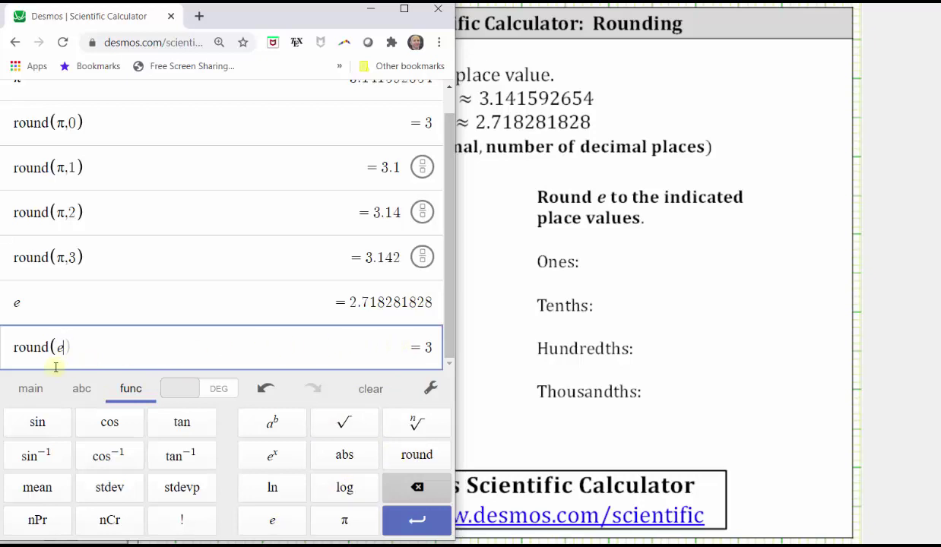
left_click(23, 388)
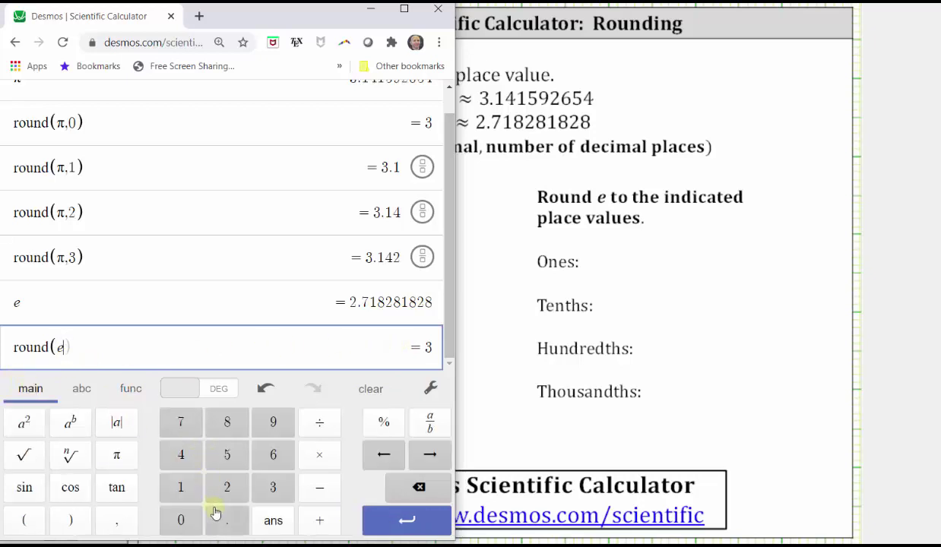
left_click(118, 519)
left_click(179, 521)
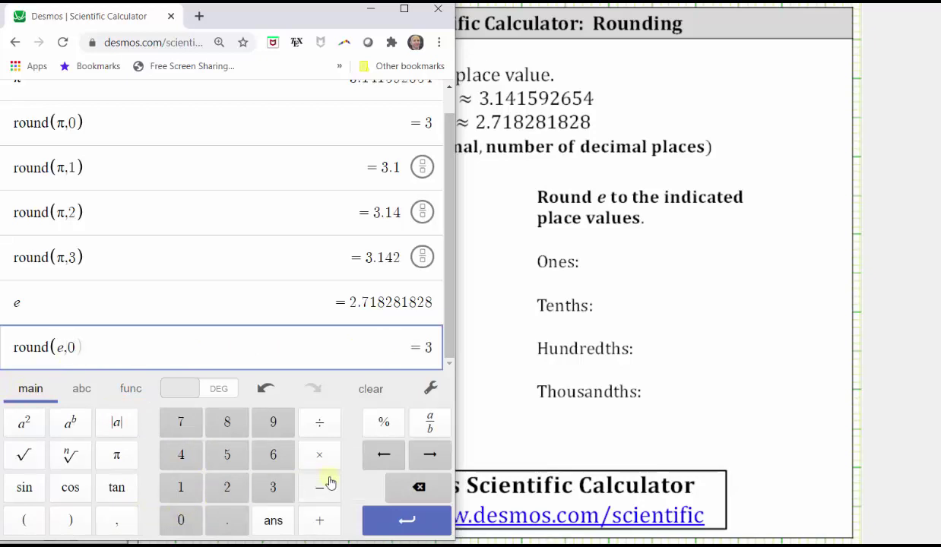
left_click(417, 519)
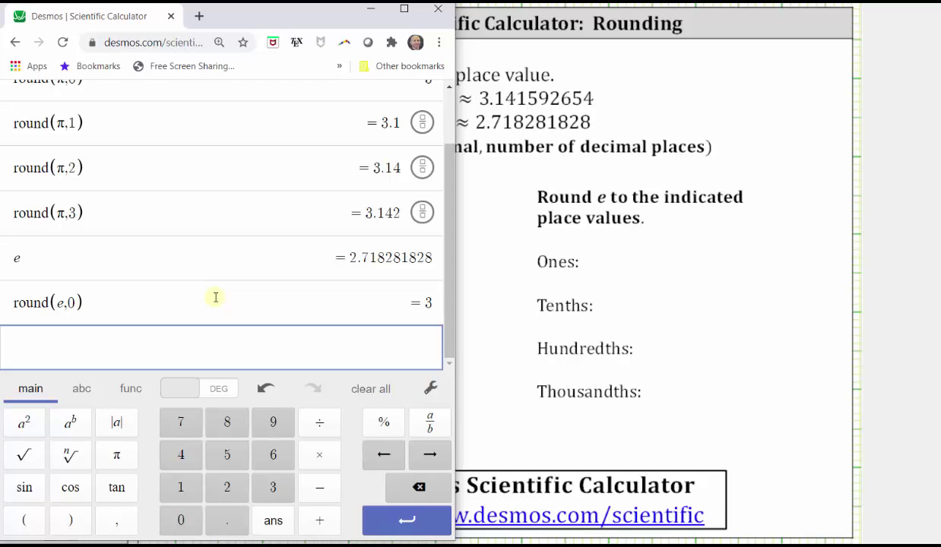
- Enter round(e,1), round(e,2) and round(e,3), giving 2.7, 2.72 and 2.718
type("round(e,1")
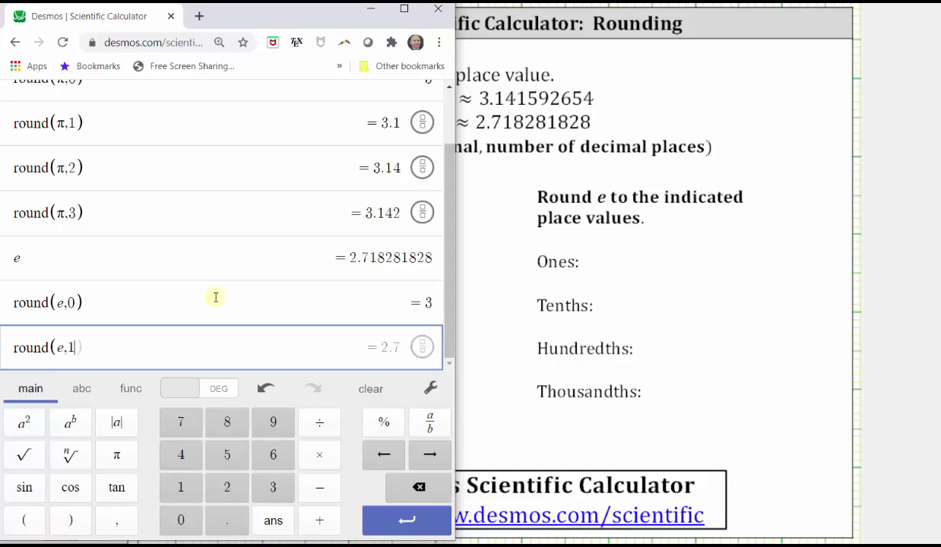
key("Return")
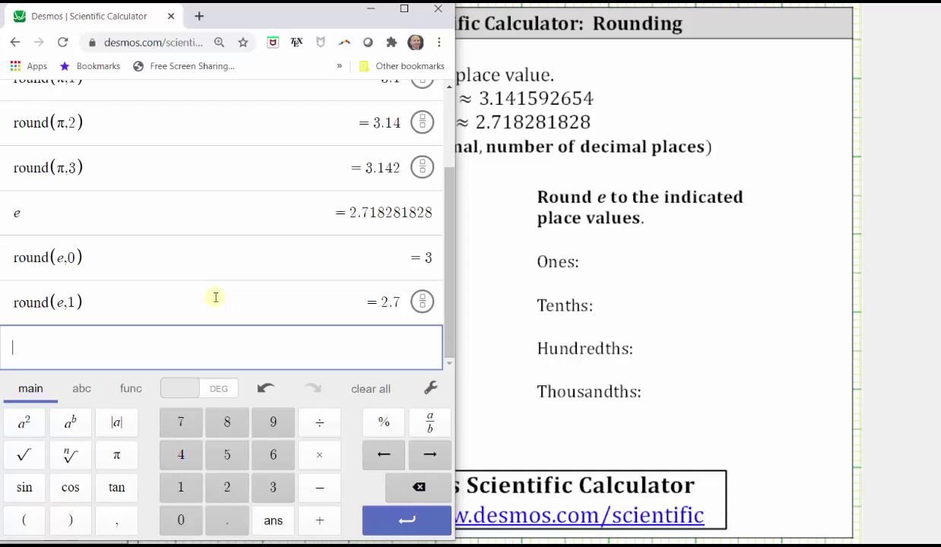
type("round*")
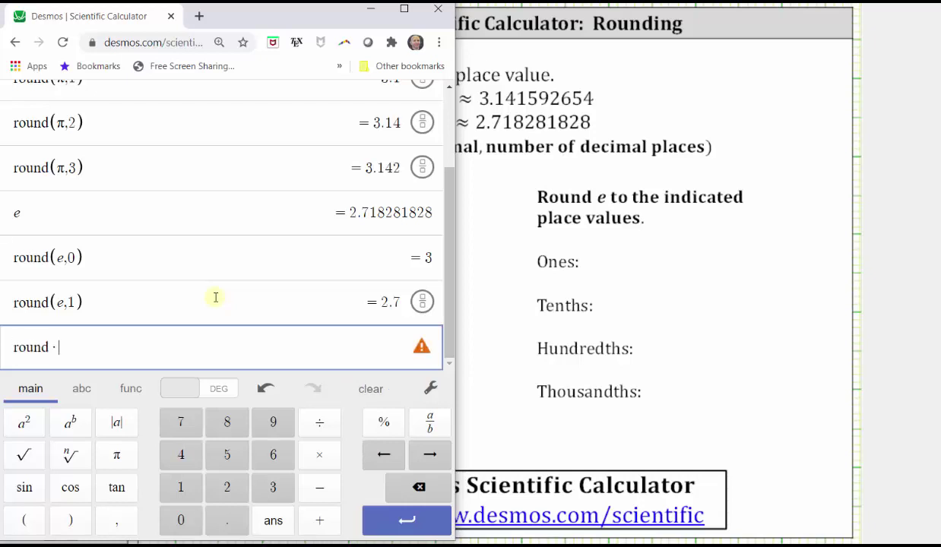
type("(e,2)")
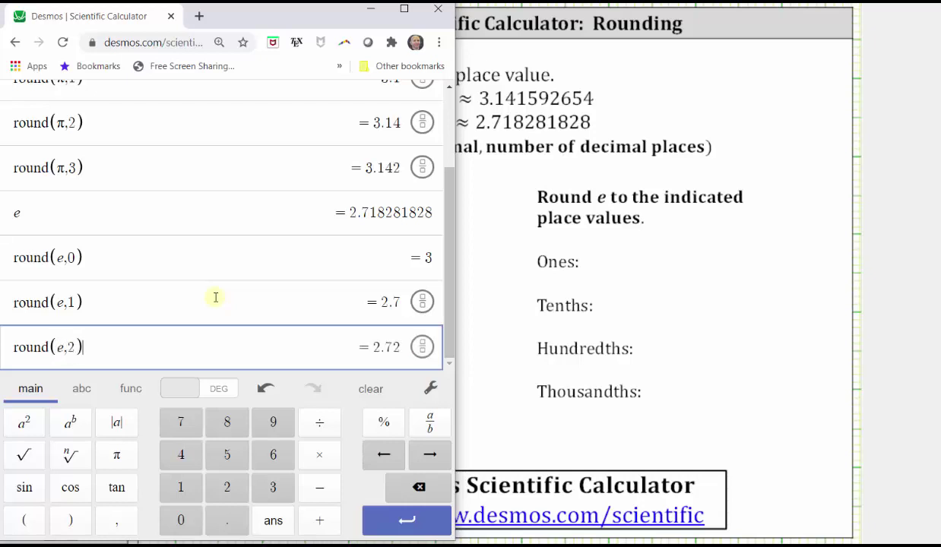
key("Return")
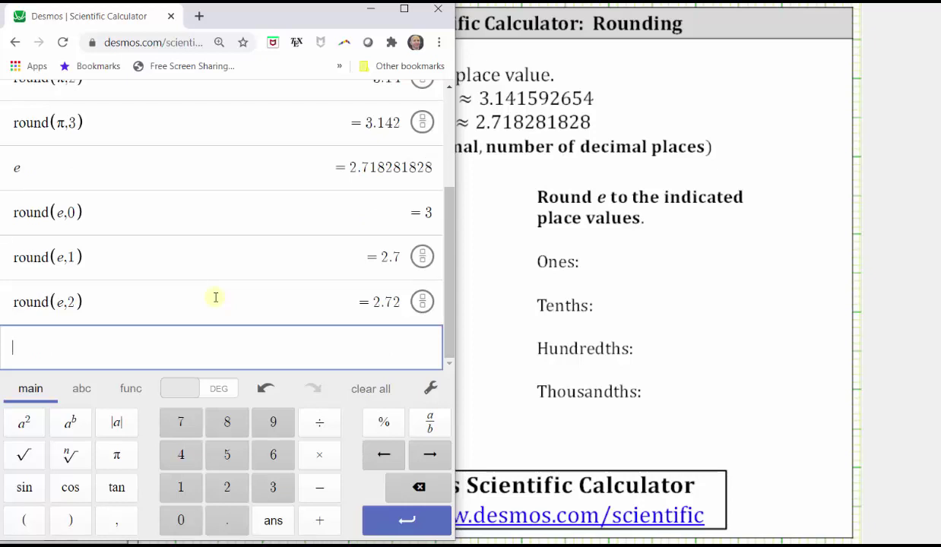
type("round(e,3)")
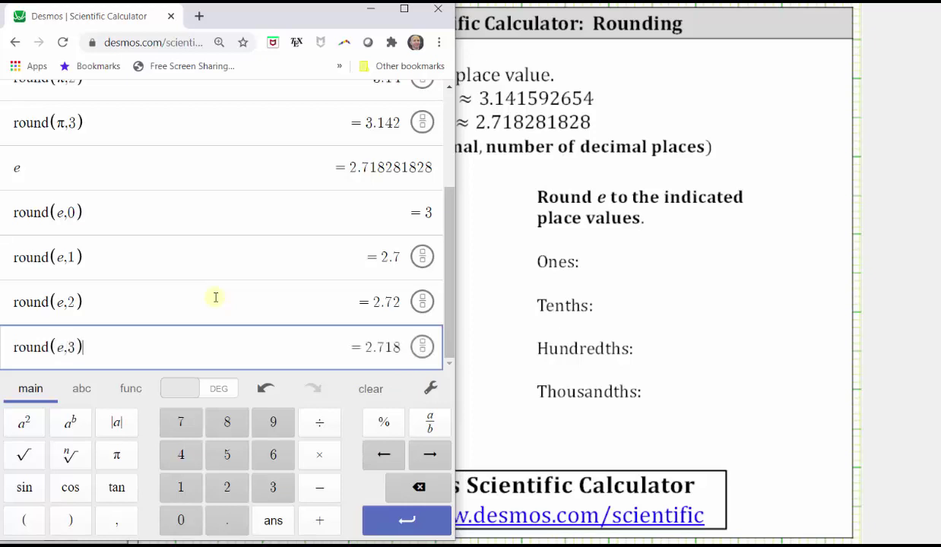
key("Return")
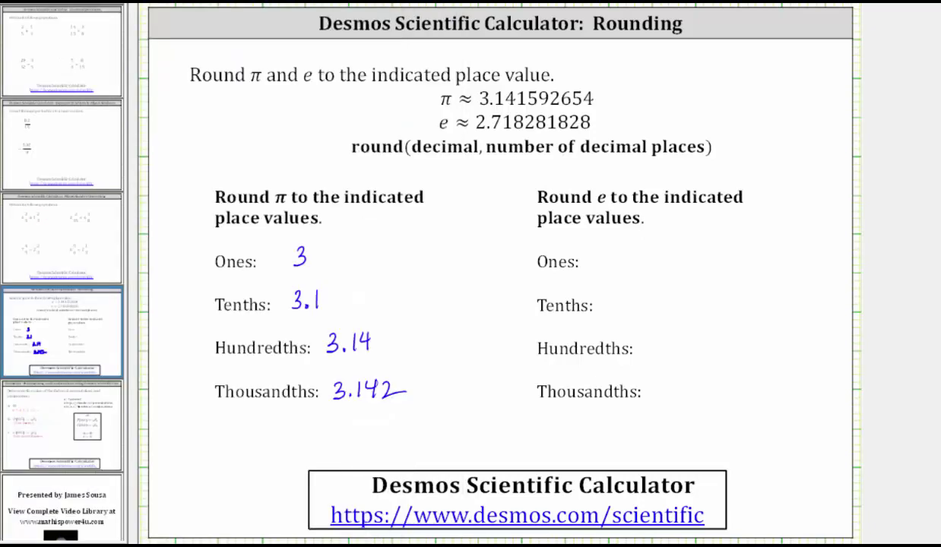
- Handwrite 3, 2.7, 2.72 and 2.718 beside the e column's Ones through Thousandths labels
mouse_move(614, 245)
left_mouse_down()
mouse_move(632, 262)
mouse_move(615, 307)
mouse_move(644, 306)
mouse_move(657, 352)
mouse_move(706, 351)
left_mouse_up()
left_click(636, 308)
left_click(672, 351)
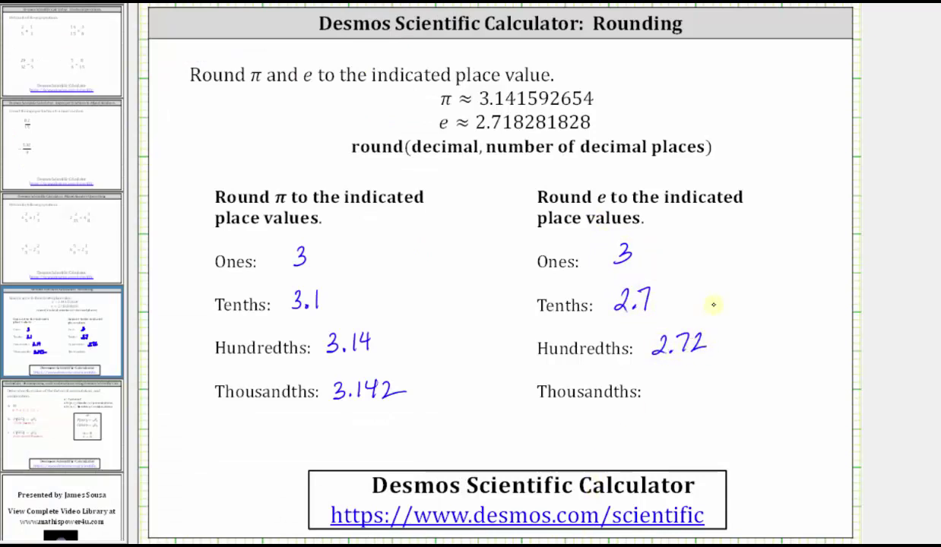
mouse_move(659, 379)
left_mouse_down()
mouse_move(672, 394)
mouse_move(701, 393)
left_mouse_up()
left_click(678, 391)
left_click_drag(718, 376, 718, 375)
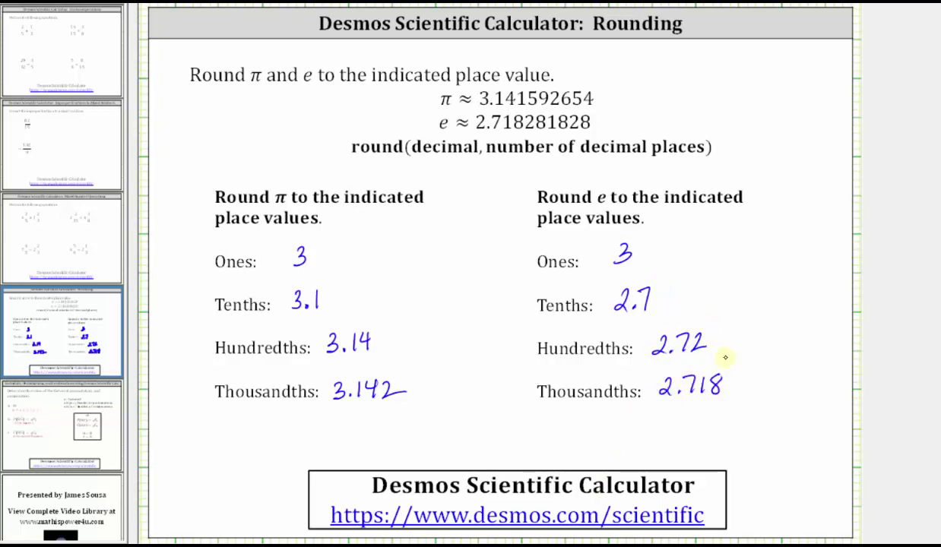